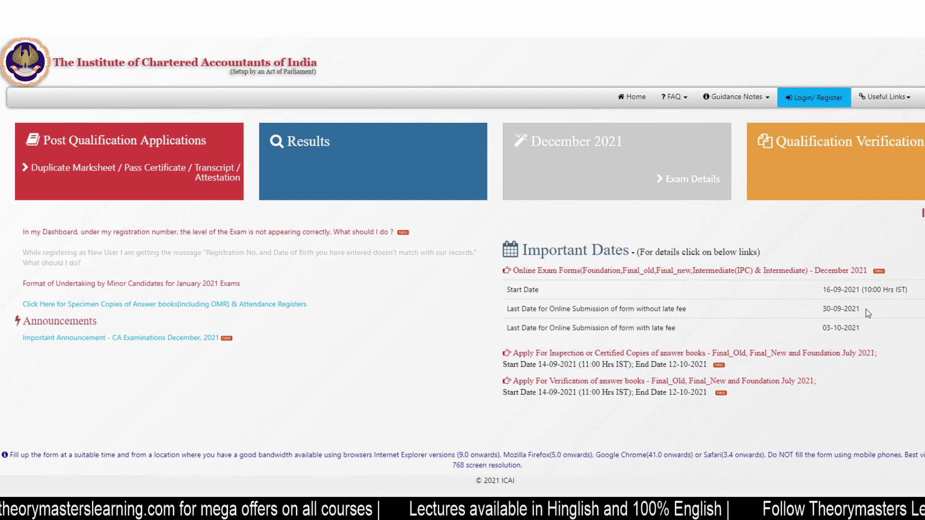
Open the new user registration form and set the examination to Foundation with registration number prefix WRO
{"action": "left_click", "coordinate": [814, 98]}
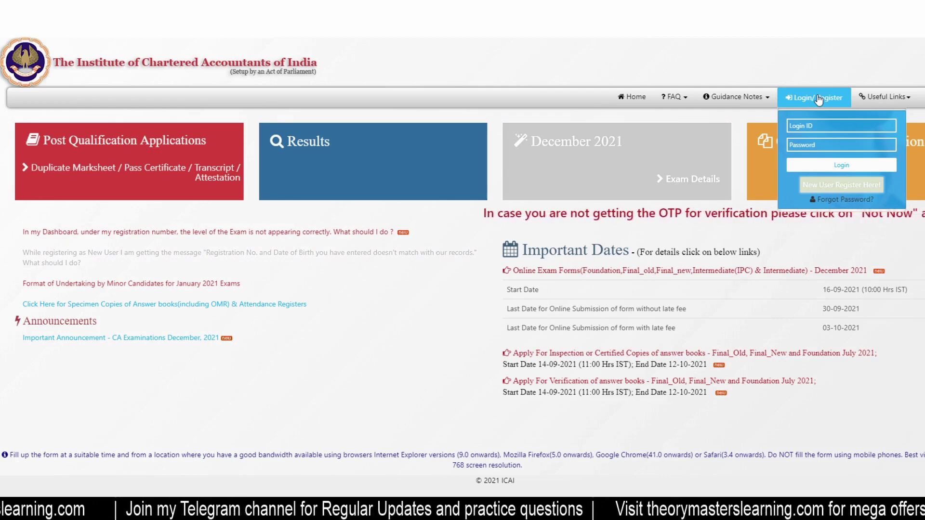
{"action": "left_click", "coordinate": [848, 187]}
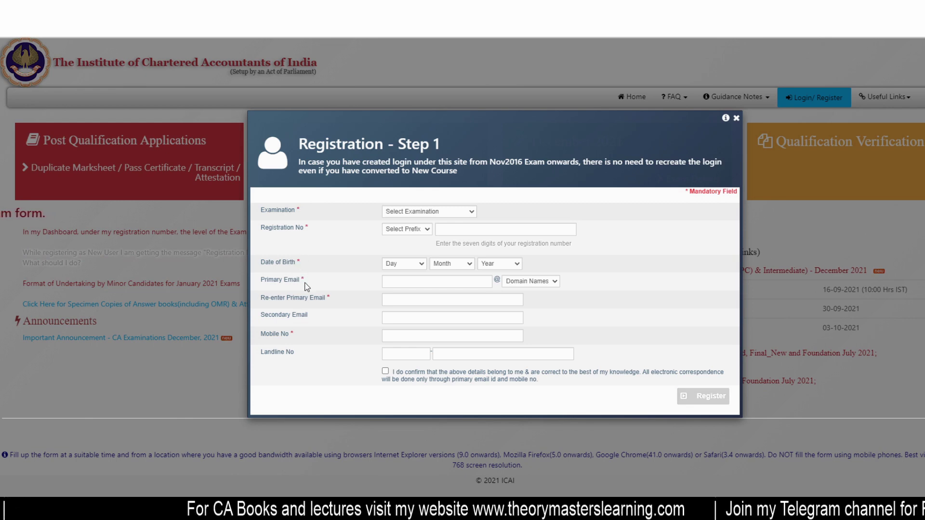
{"action": "left_click", "coordinate": [452, 211]}
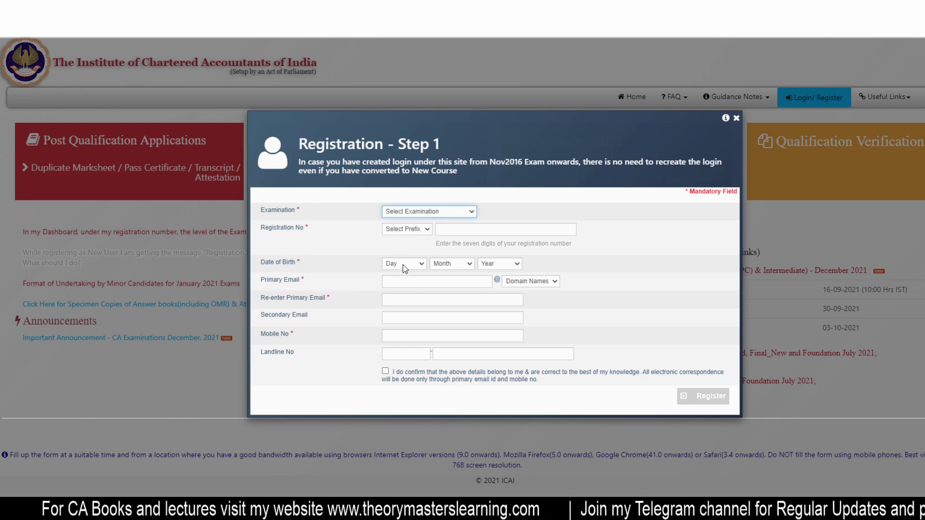
{"action": "key", "text": "Down"}
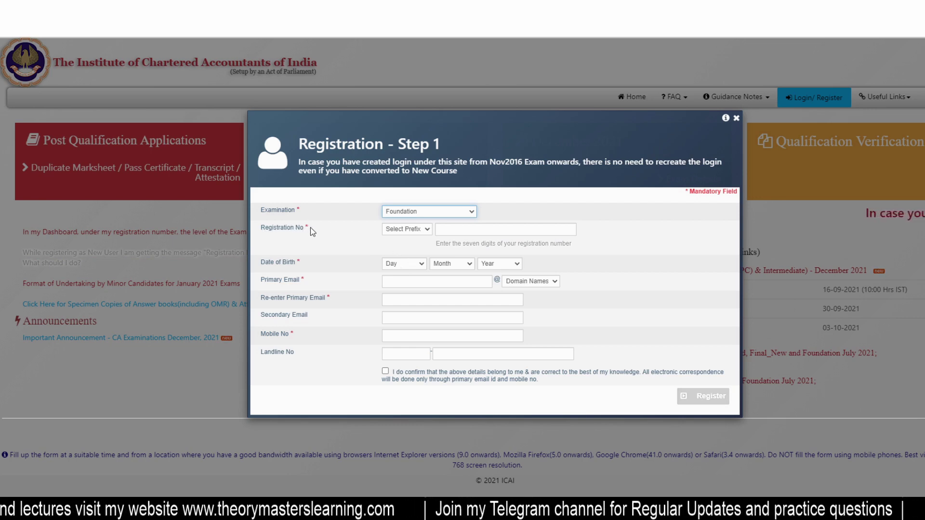
{"action": "left_click", "coordinate": [427, 230]}
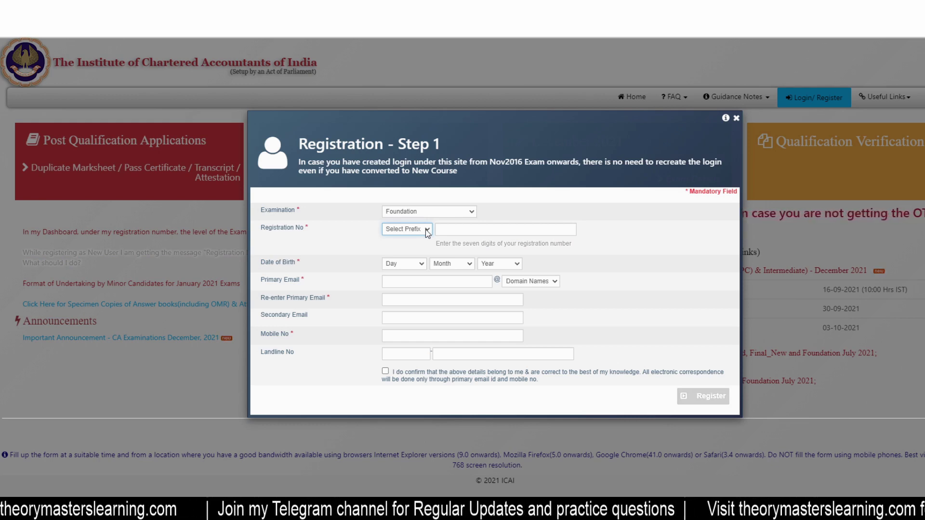
{"action": "left_click", "coordinate": [409, 288]}
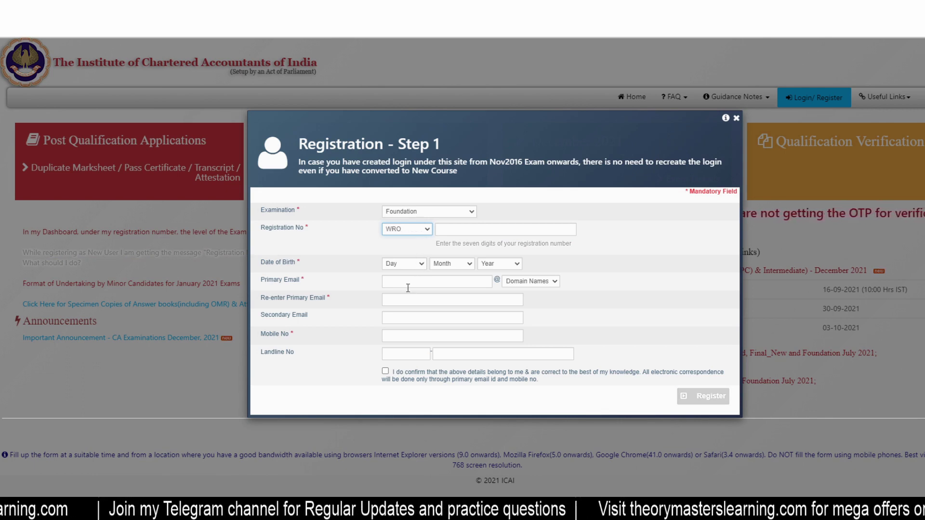
{"action": "left_click", "coordinate": [487, 231]}
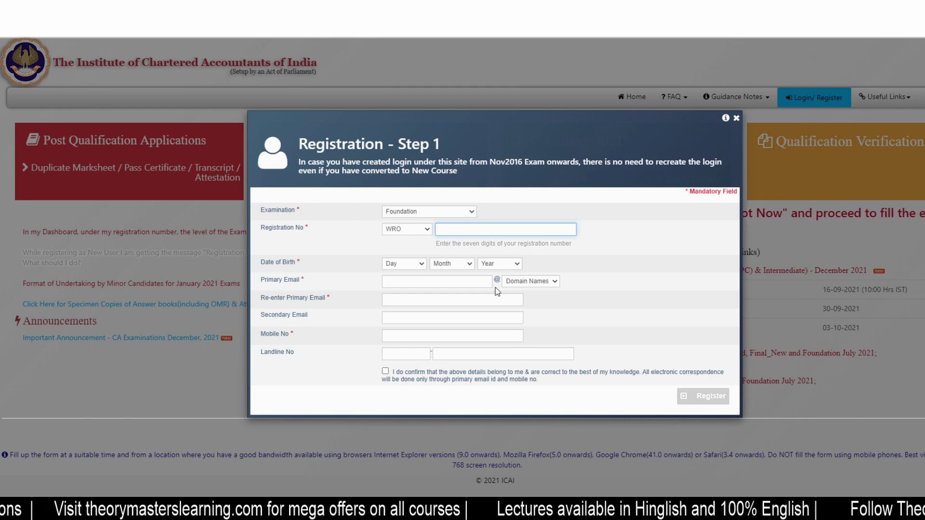
{"action": "left_click", "coordinate": [547, 282]}
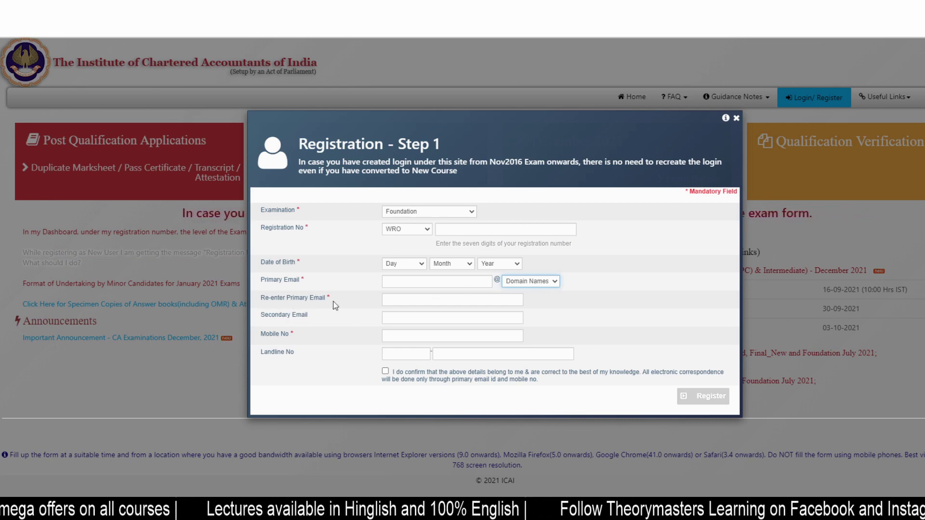
{"action": "left_click", "coordinate": [413, 299]}
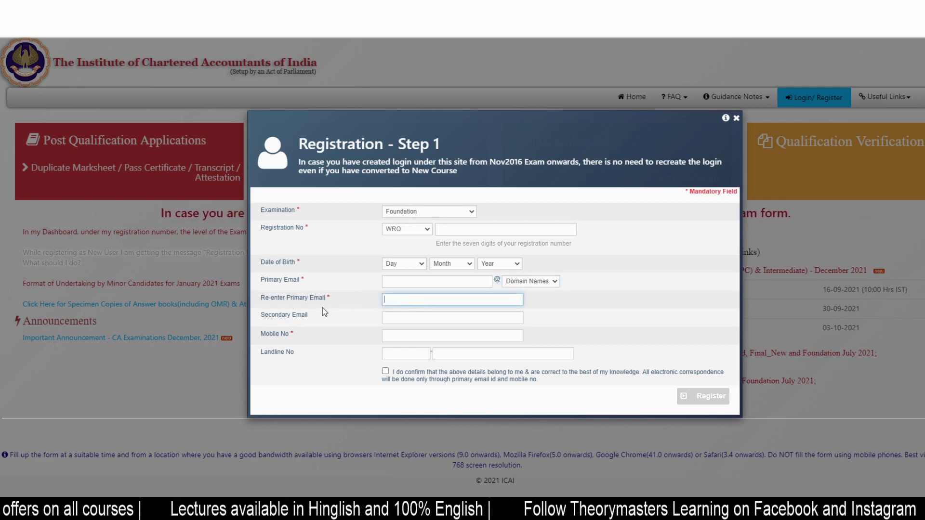
{"action": "left_click", "coordinate": [591, 307]}
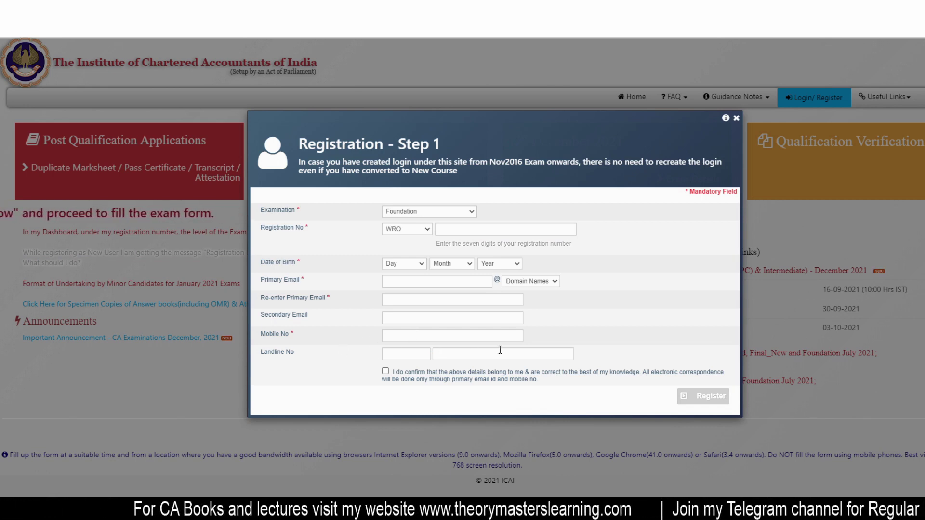
Submit registration Step 1 with the details confirmed as correct and proceed to completing the profile
{"action": "left_click", "coordinate": [385, 372]}
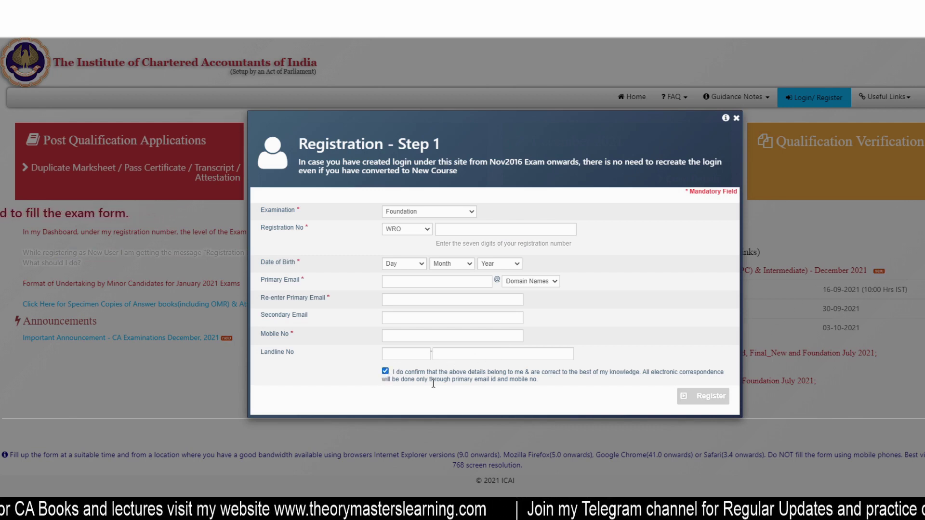
{"action": "left_click", "coordinate": [712, 396]}
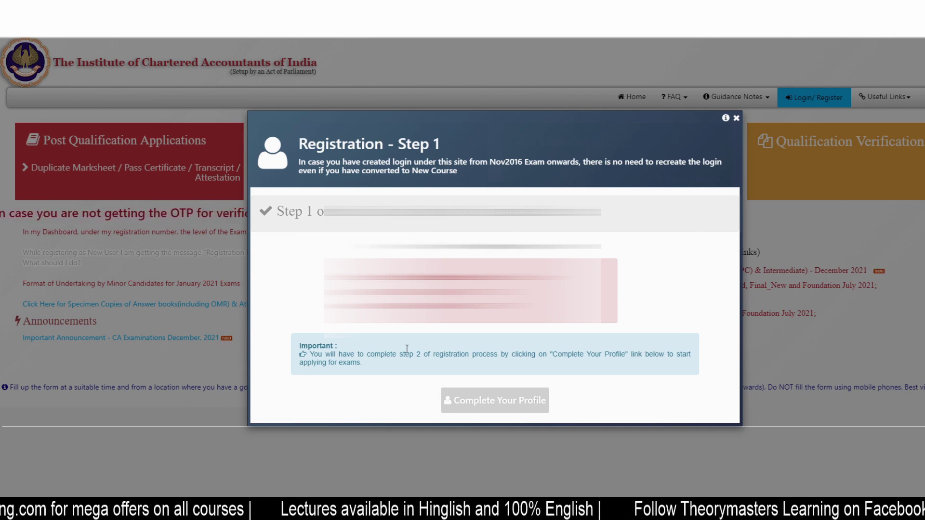
{"action": "left_click", "coordinate": [520, 403]}
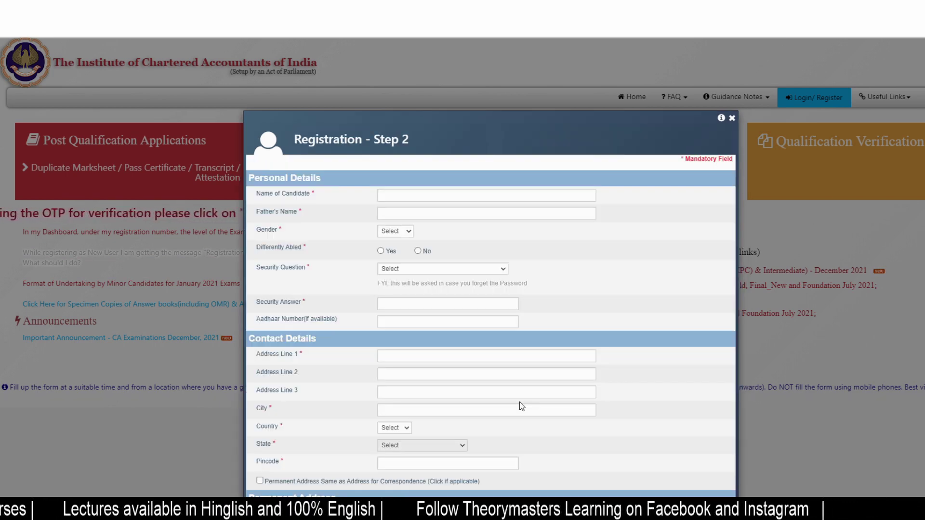
Examine the personal, security question, contact and permanent address fields of the Step 2 registration form
{"action": "scroll", "coordinate": [784, 252], "scroll_direction": "down", "scroll_amount": 2}
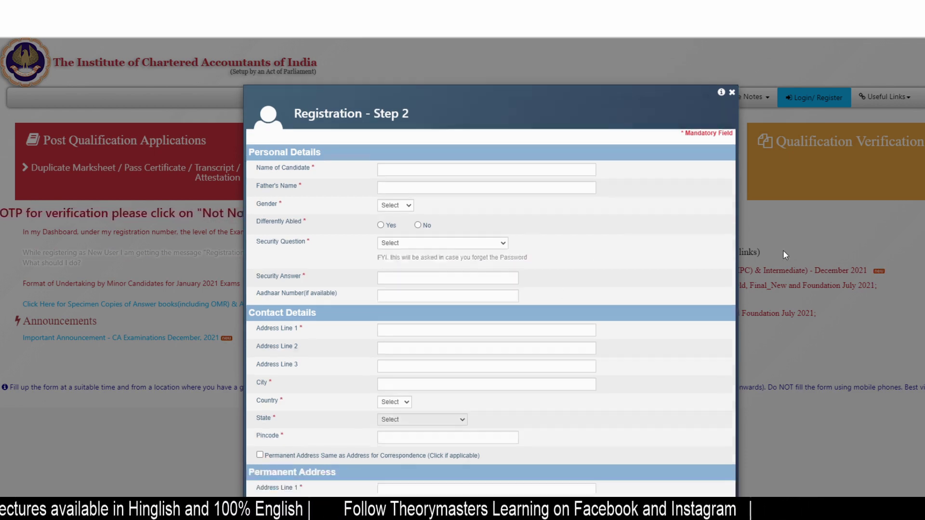
{"action": "scroll", "coordinate": [783, 250], "scroll_direction": "up", "scroll_amount": 1}
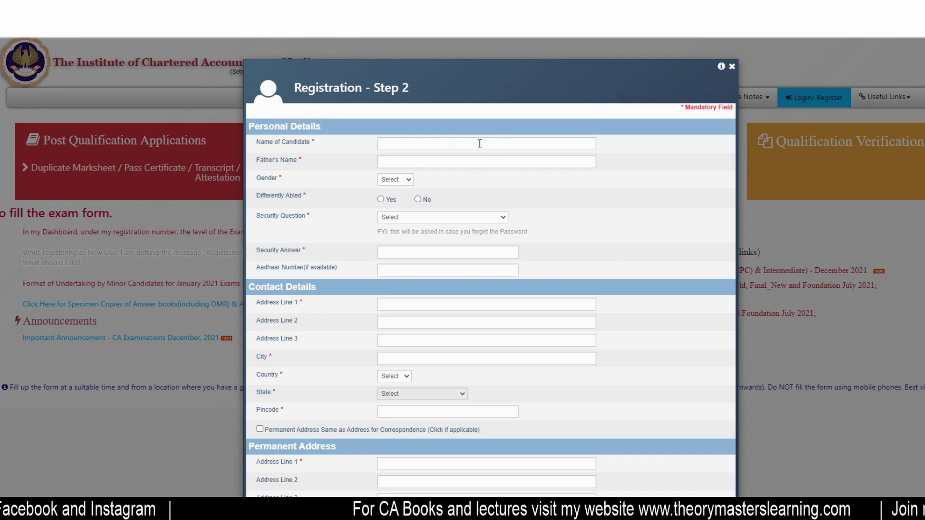
{"action": "left_click", "coordinate": [410, 183]}
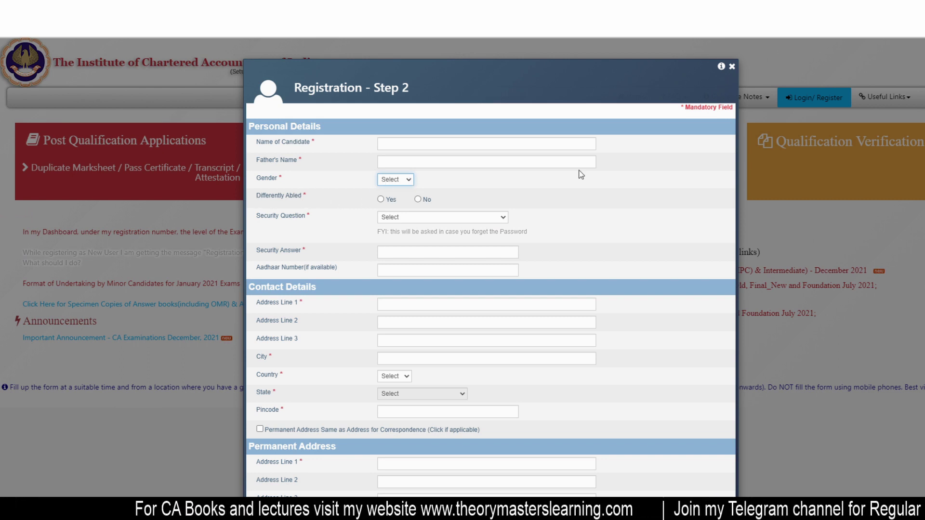
{"action": "scroll", "coordinate": [766, 273], "scroll_direction": "down", "scroll_amount": 1}
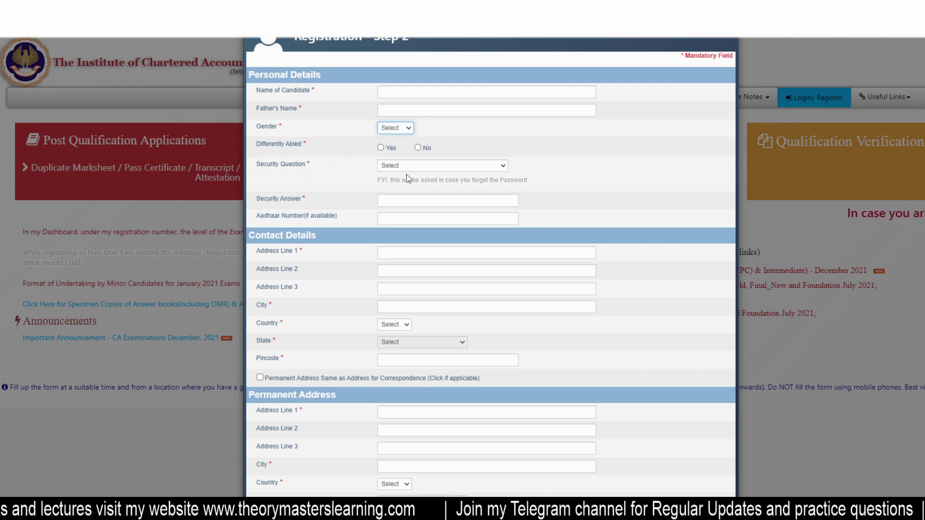
{"action": "left_click", "coordinate": [499, 166]}
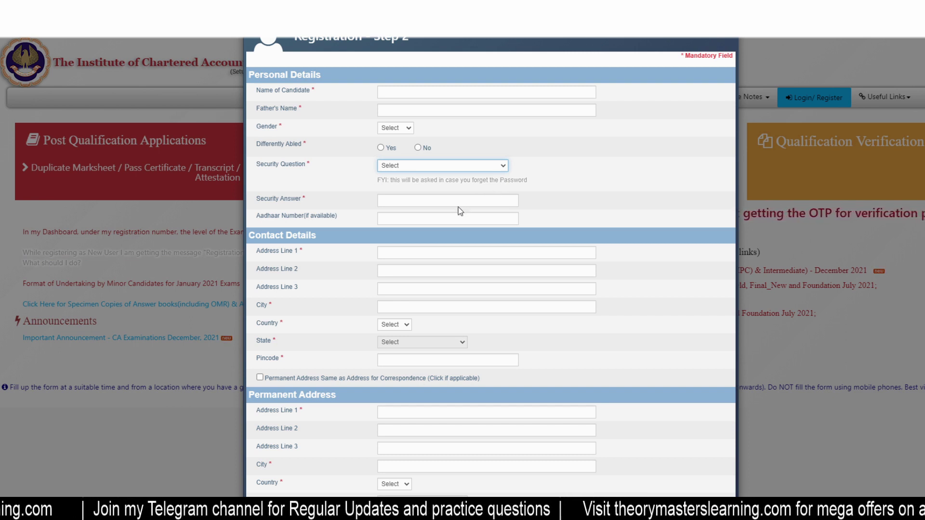
{"action": "left_click", "coordinate": [562, 163]}
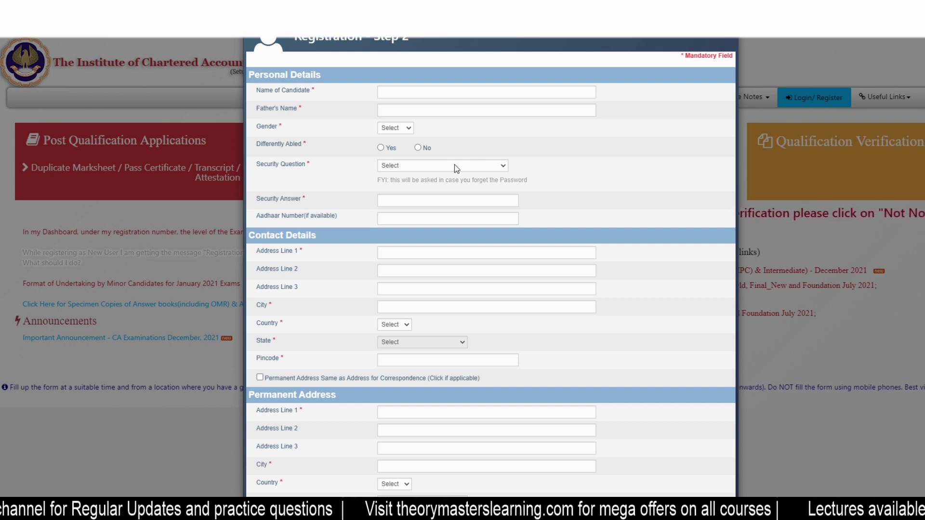
{"action": "left_click", "coordinate": [405, 201]}
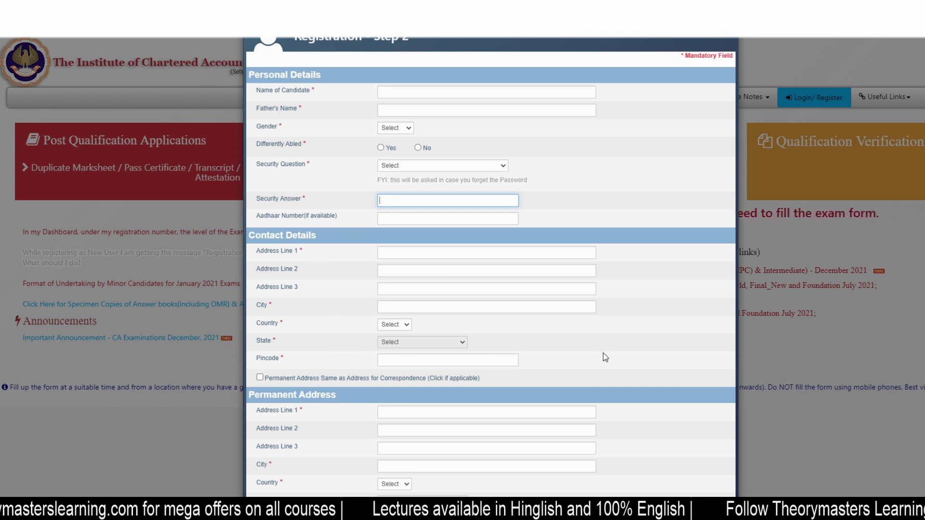
{"action": "scroll", "coordinate": [604, 353], "scroll_direction": "down", "scroll_amount": 2}
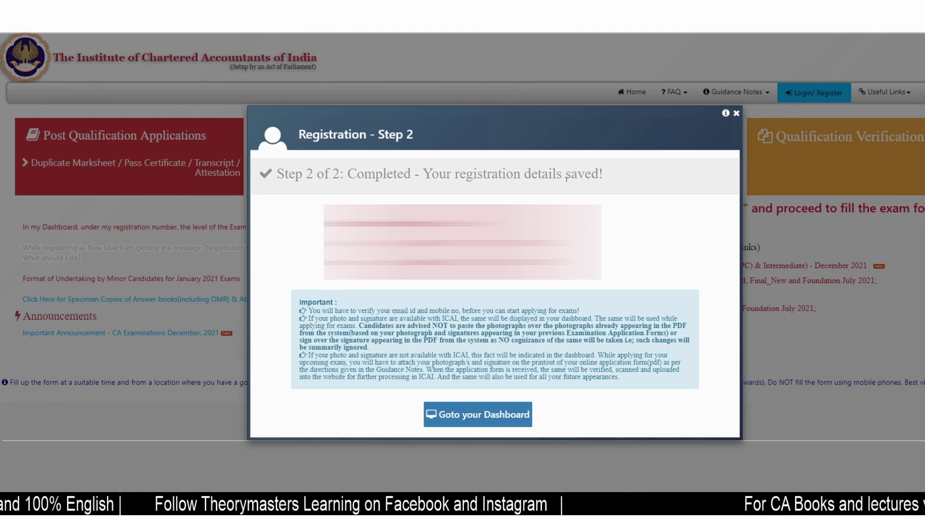
Go to the candidate dashboard and postpone both the primary email and mobile number verification
{"action": "left_click", "coordinate": [479, 417]}
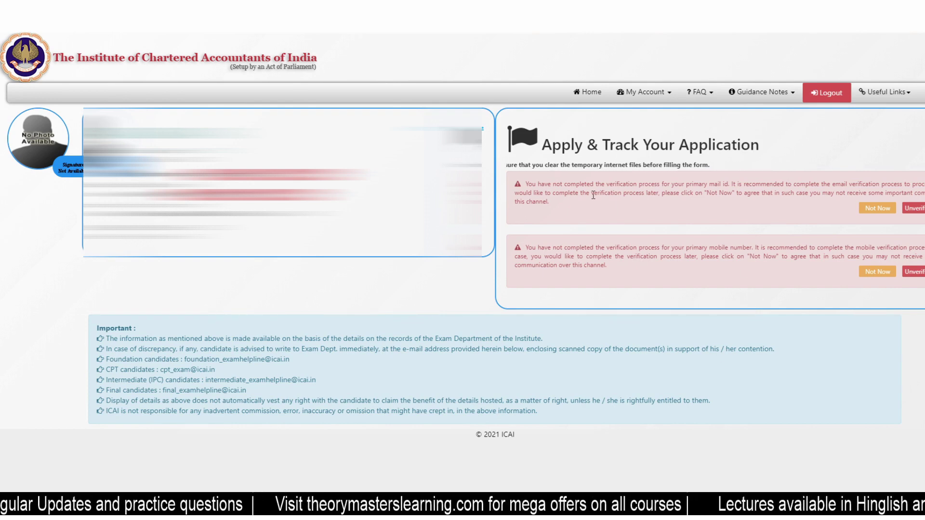
{"action": "left_click", "coordinate": [877, 208]}
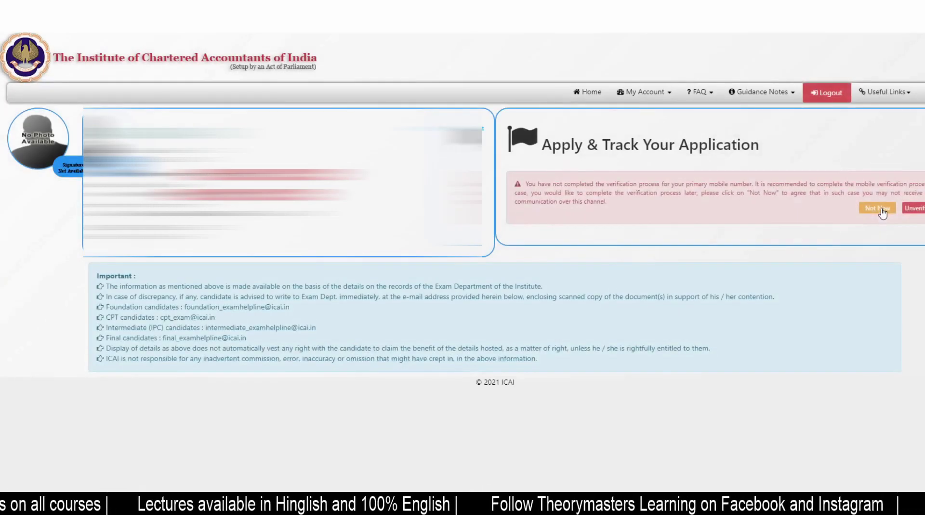
{"action": "left_click", "coordinate": [882, 210]}
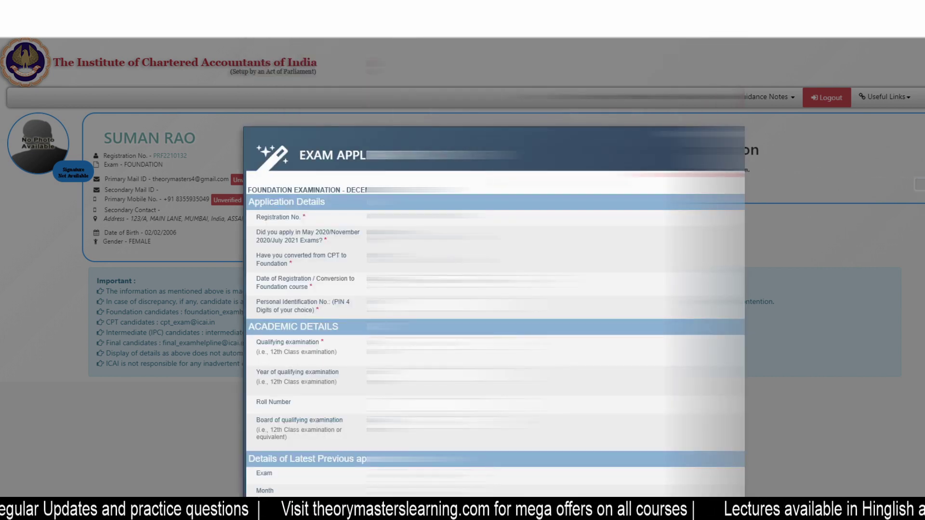
Set the qualifying examination to Already Passed in the academic details of the exam application form
{"action": "scroll", "coordinate": [796, 224], "scroll_direction": "down", "scroll_amount": 2}
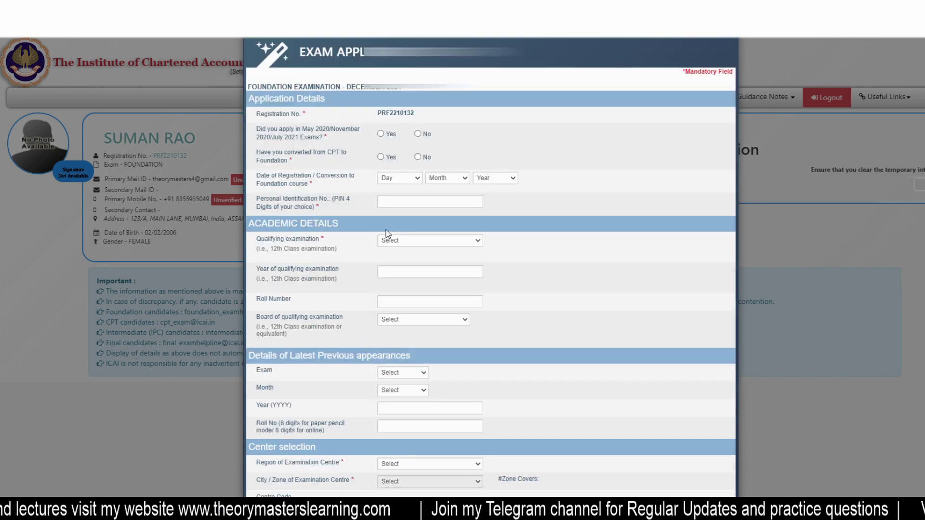
{"action": "scroll", "coordinate": [330, 272], "scroll_direction": "down", "scroll_amount": 3}
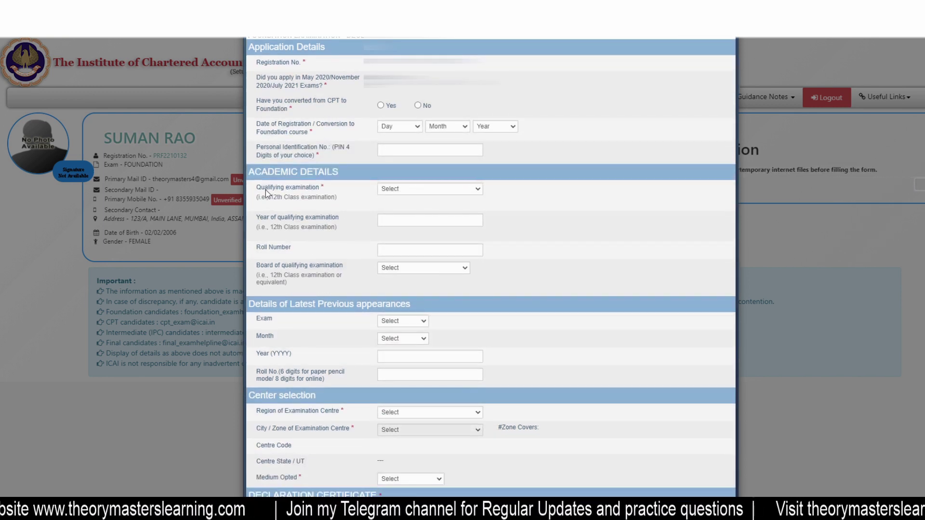
{"action": "left_click", "coordinate": [427, 190]}
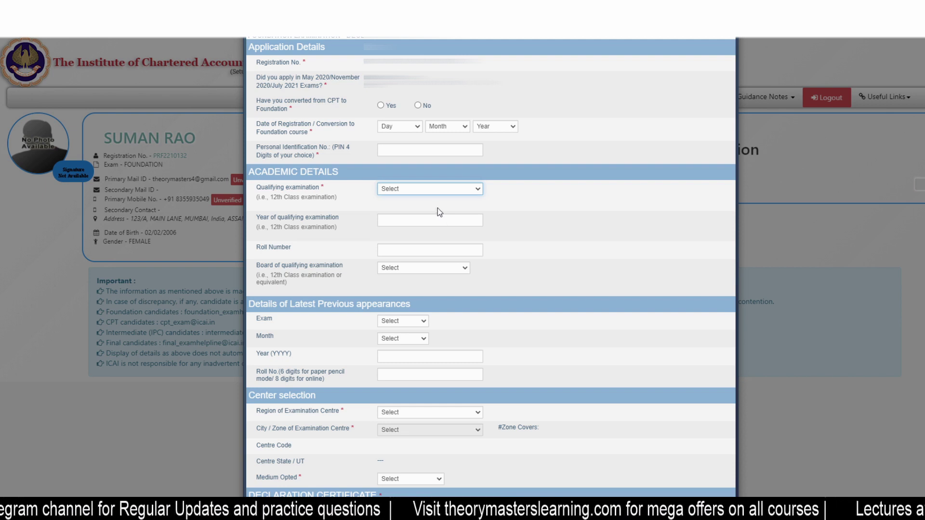
{"action": "left_click", "coordinate": [437, 209]}
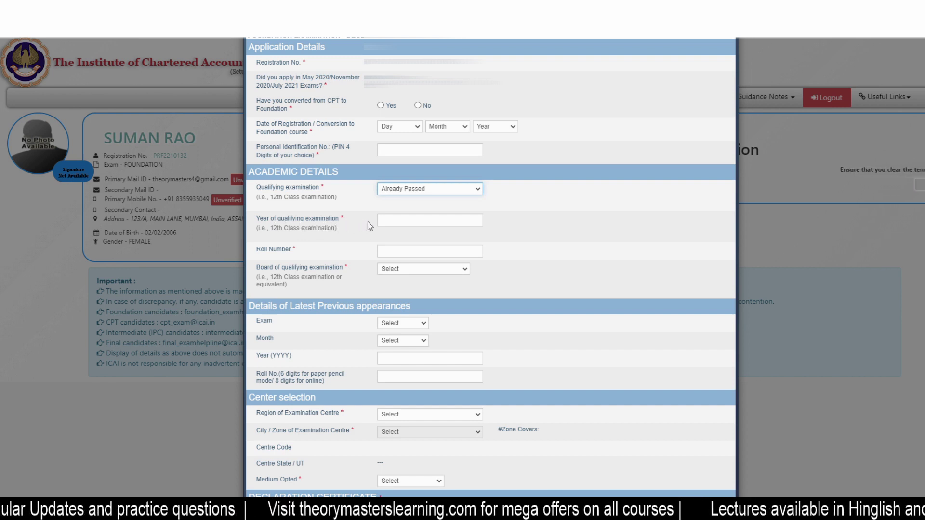
{"action": "left_click", "coordinate": [396, 220]}
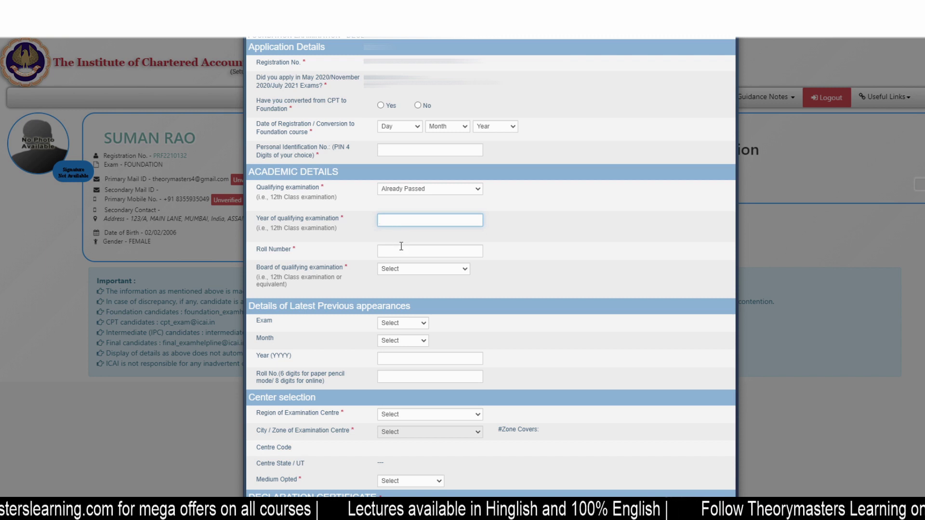
{"action": "left_click", "coordinate": [409, 273]}
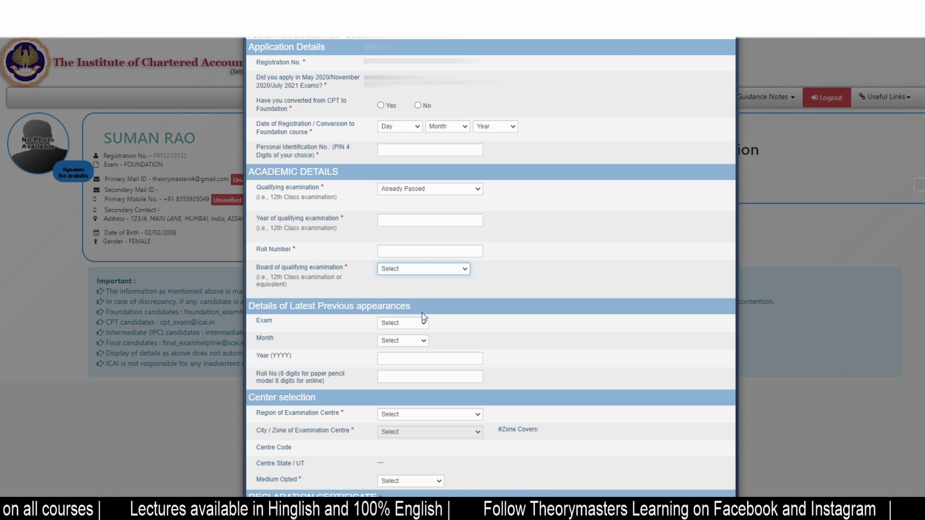
{"action": "left_click", "coordinate": [583, 255]}
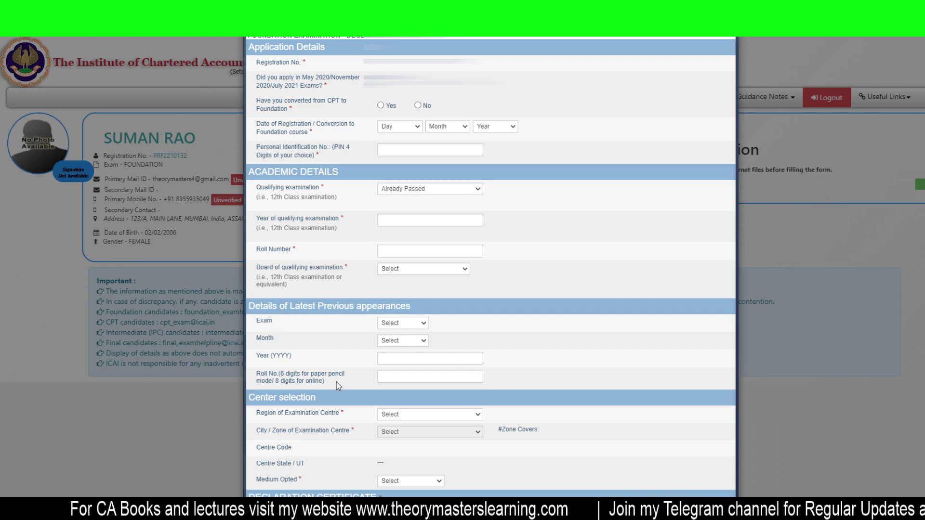
{"action": "scroll", "coordinate": [337, 383], "scroll_direction": "down", "scroll_amount": 2}
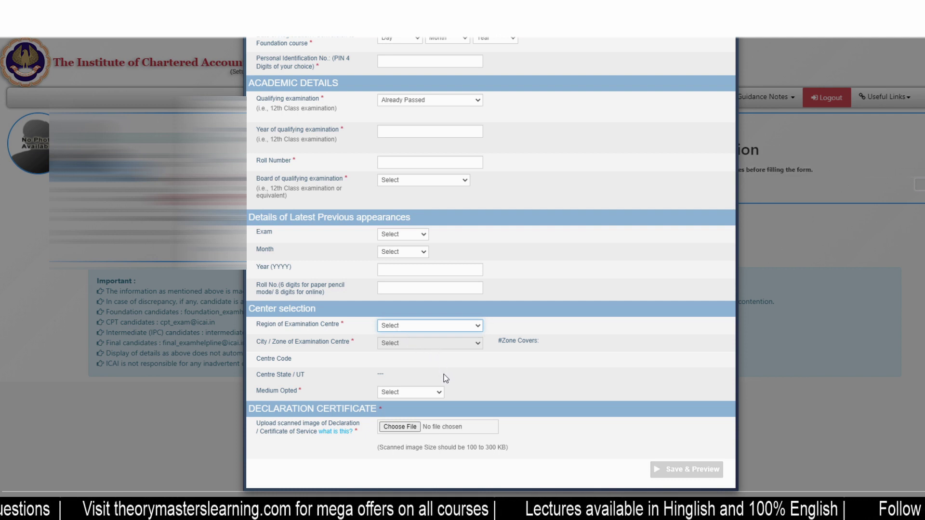
{"action": "left_click", "coordinate": [538, 359]}
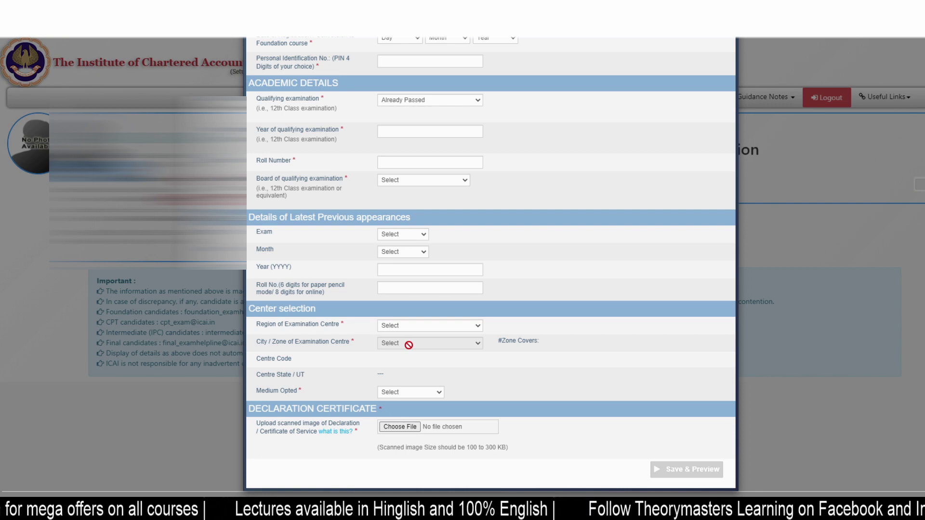
{"action": "left_click", "coordinate": [439, 397]}
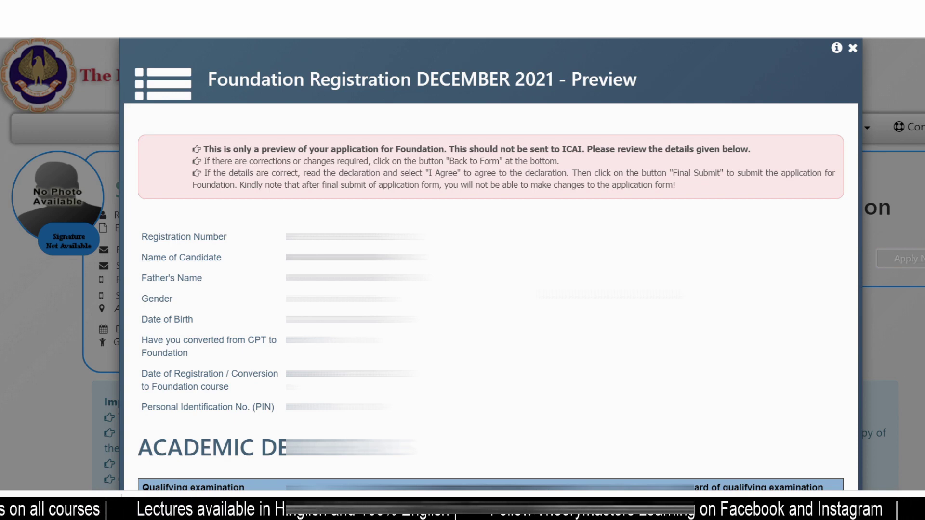
Submit the previewed Foundation application as final with its declaration agreed, and proceed to the online fee payment
{"action": "scroll", "coordinate": [491, 289], "scroll_direction": "down", "scroll_amount": 15}
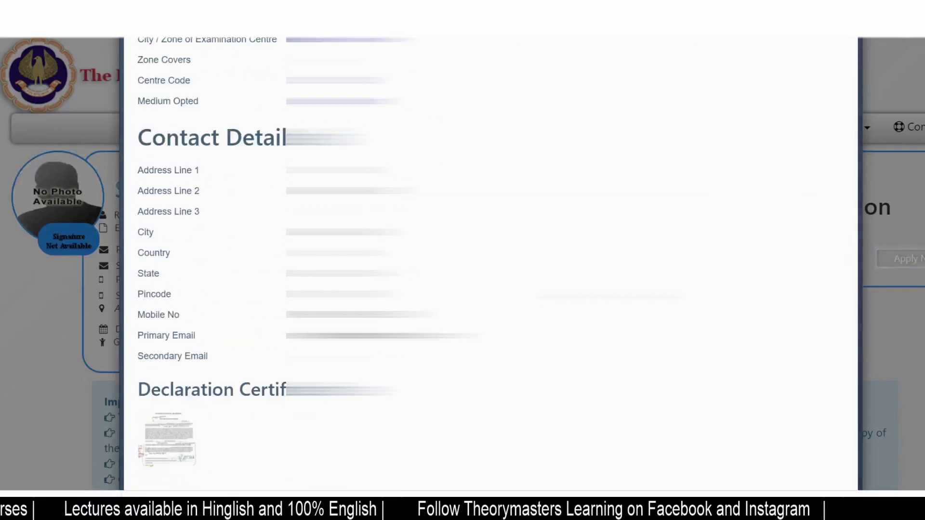
{"action": "scroll", "coordinate": [491, 289], "scroll_direction": "down", "scroll_amount": 10}
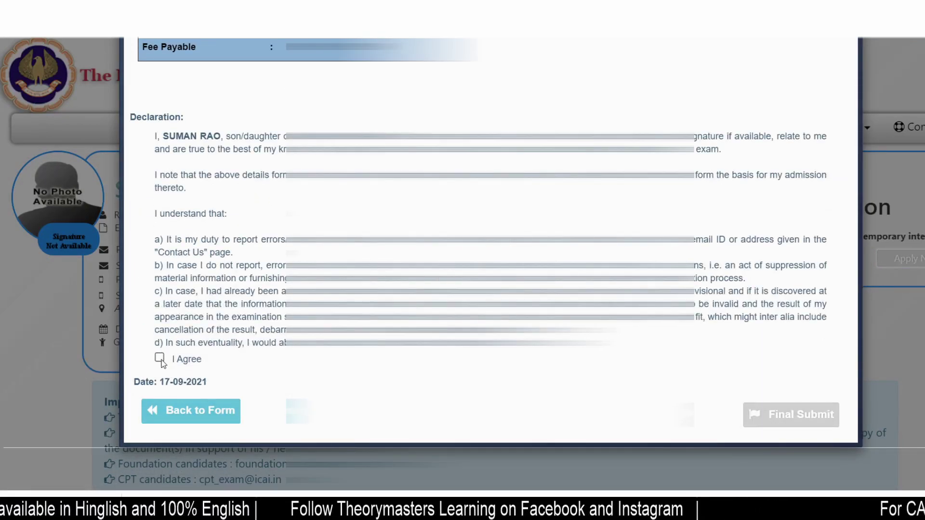
{"action": "left_click", "coordinate": [159, 357]}
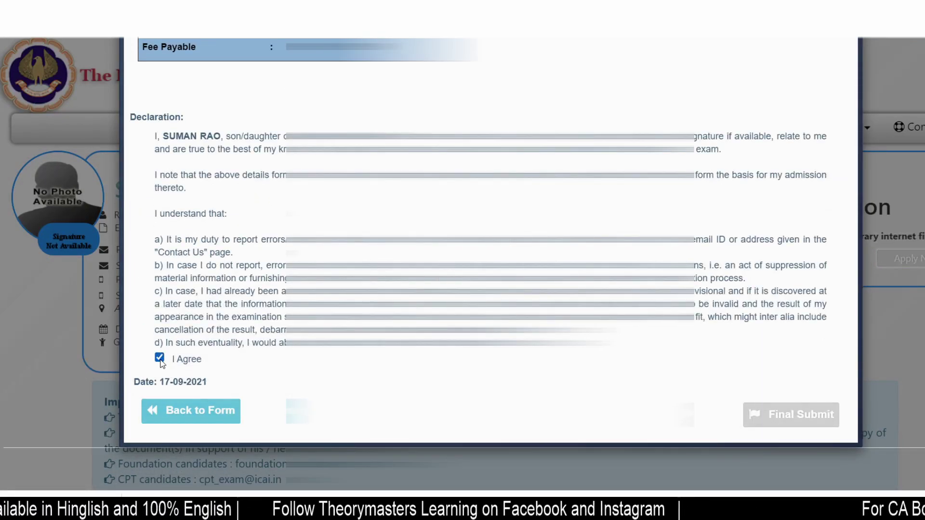
{"action": "left_click", "coordinate": [795, 423]}
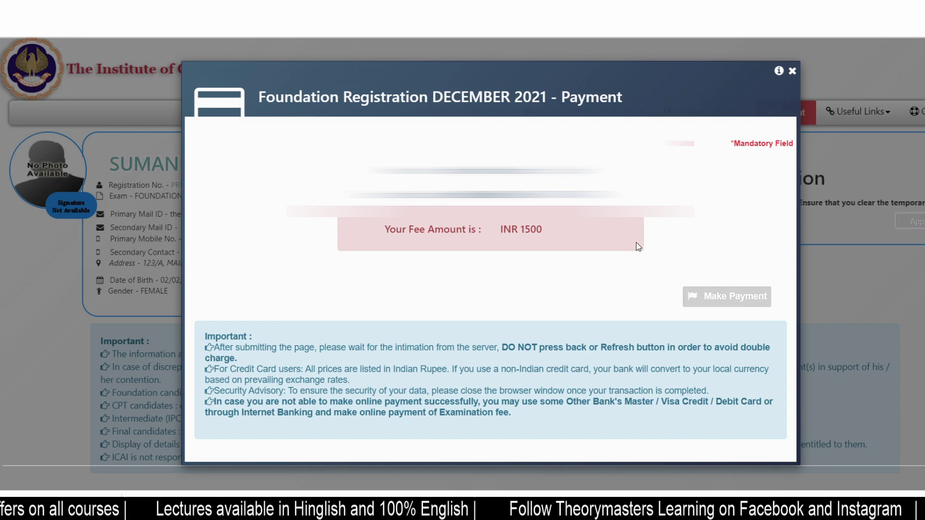
{"action": "left_click", "coordinate": [727, 303]}
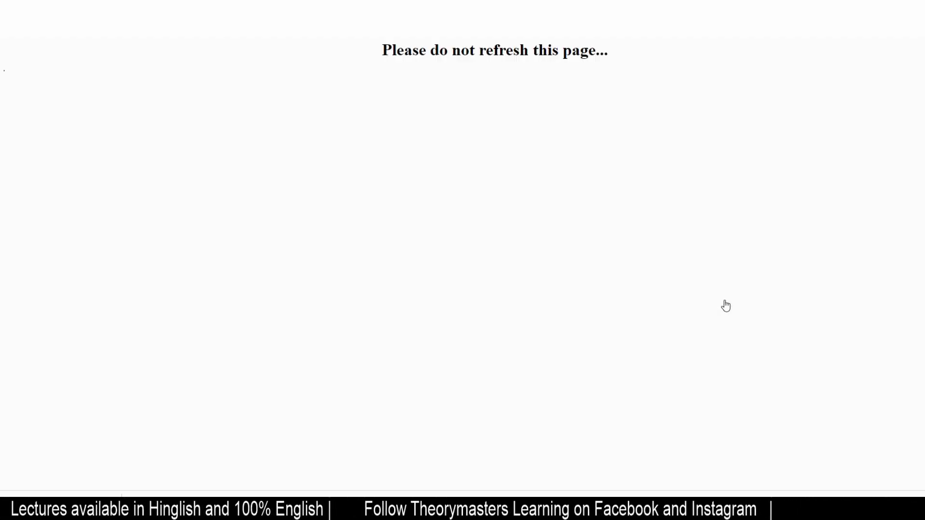